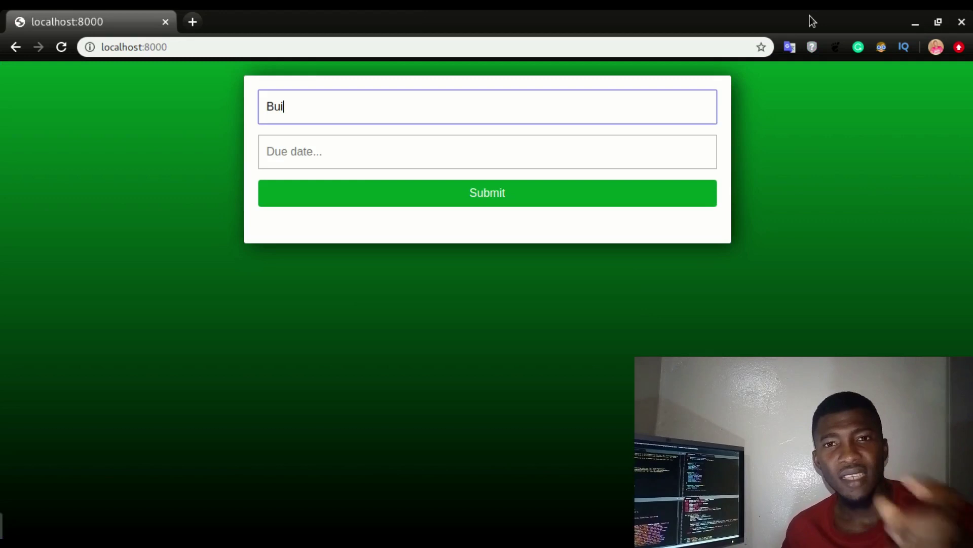
text(ld a)
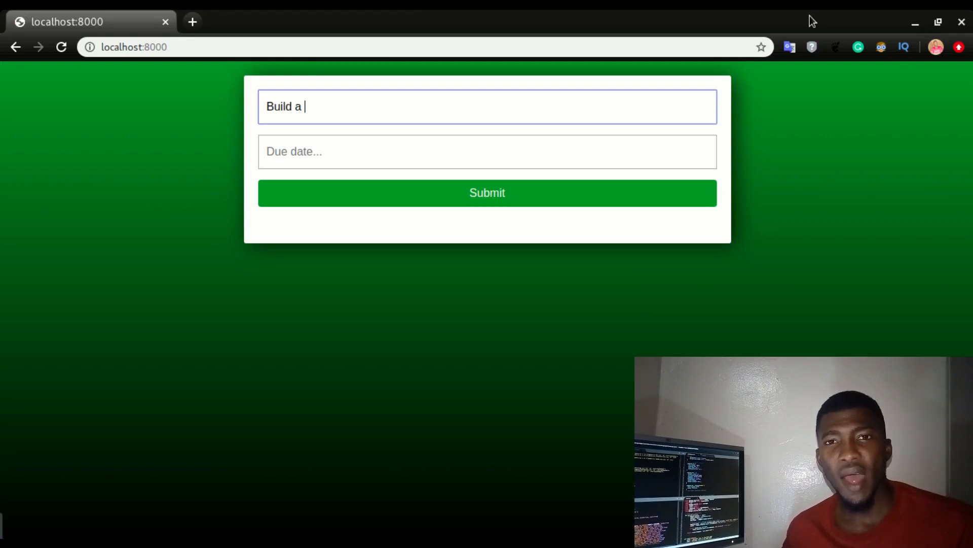
text( stock manage)
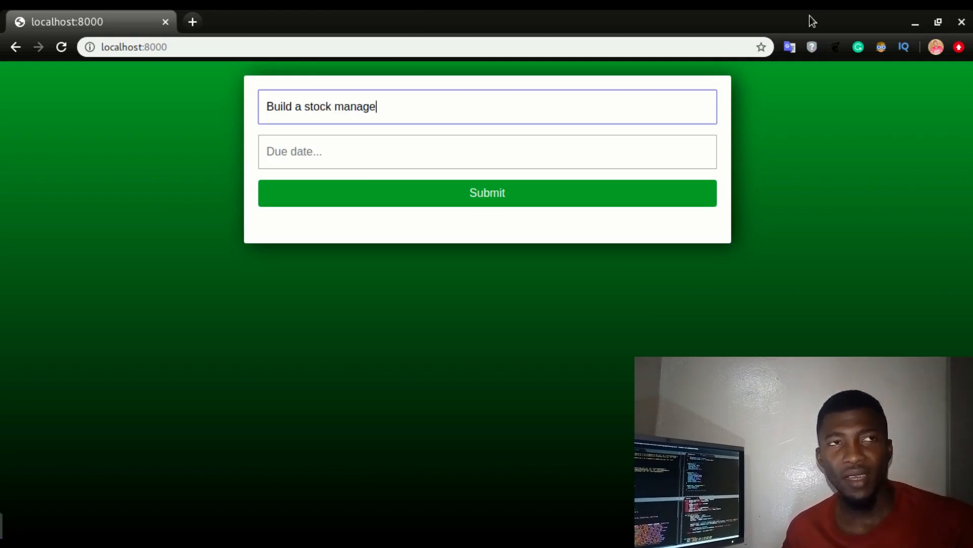
text(ment system)
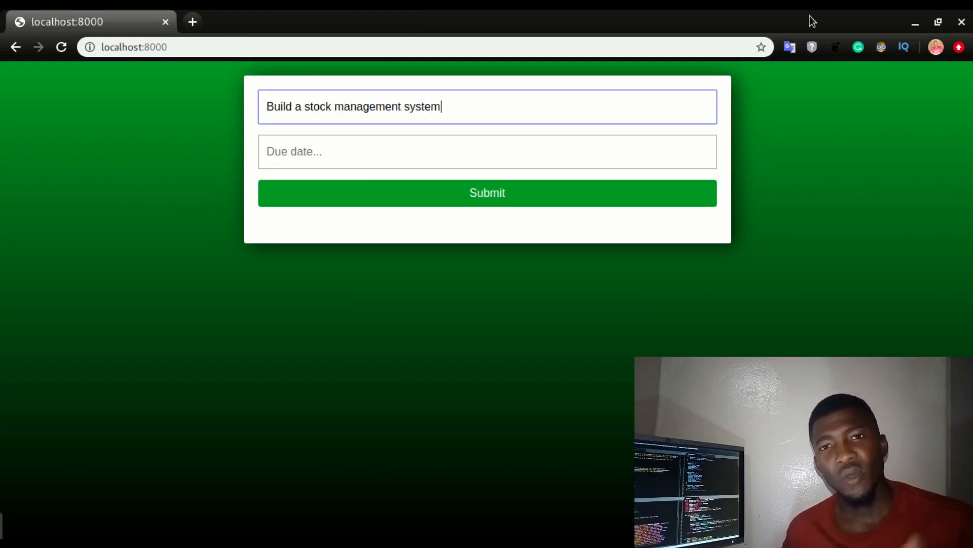
Add the 'build a stock management system' task due August 31, 2020
key(Tab)
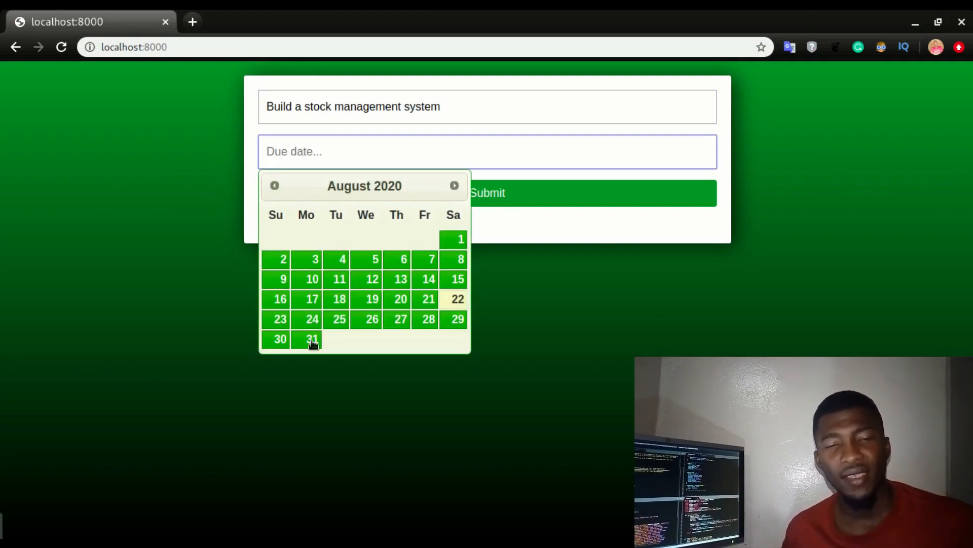
click(312, 338)
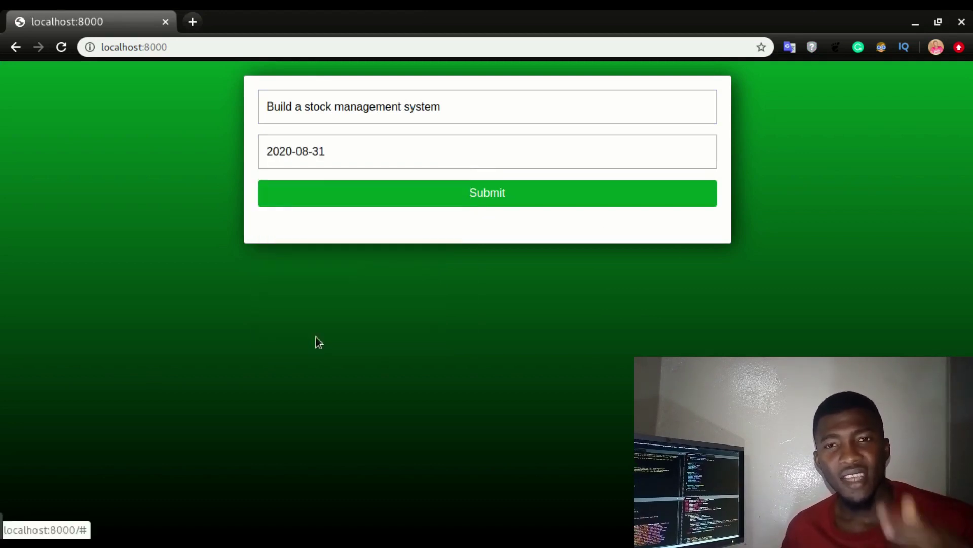
click(503, 196)
click(388, 111)
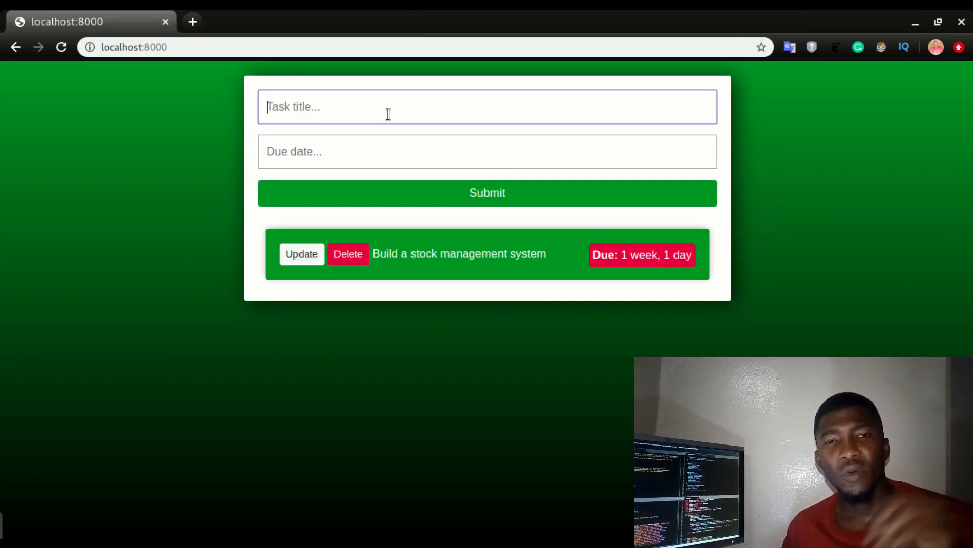
text(Upgrade POS A)
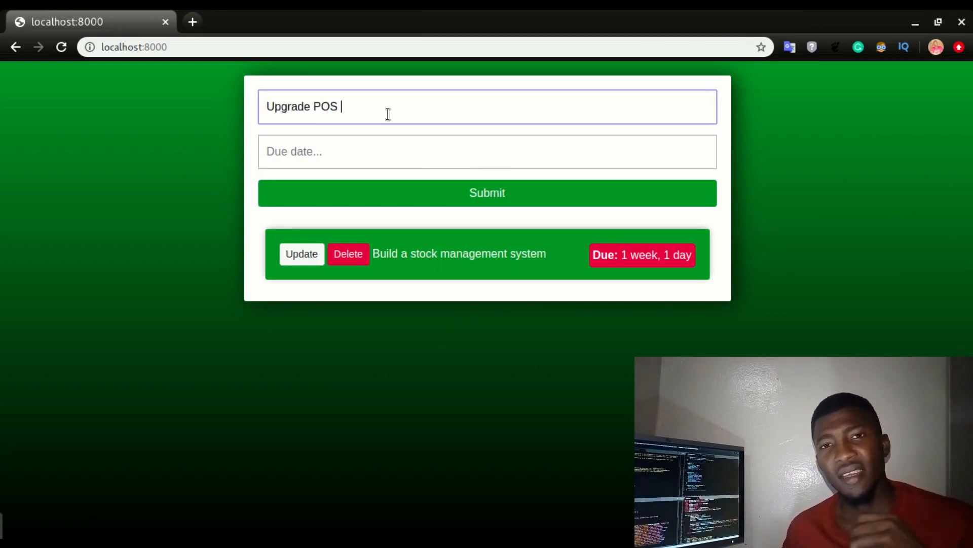
text(PP)
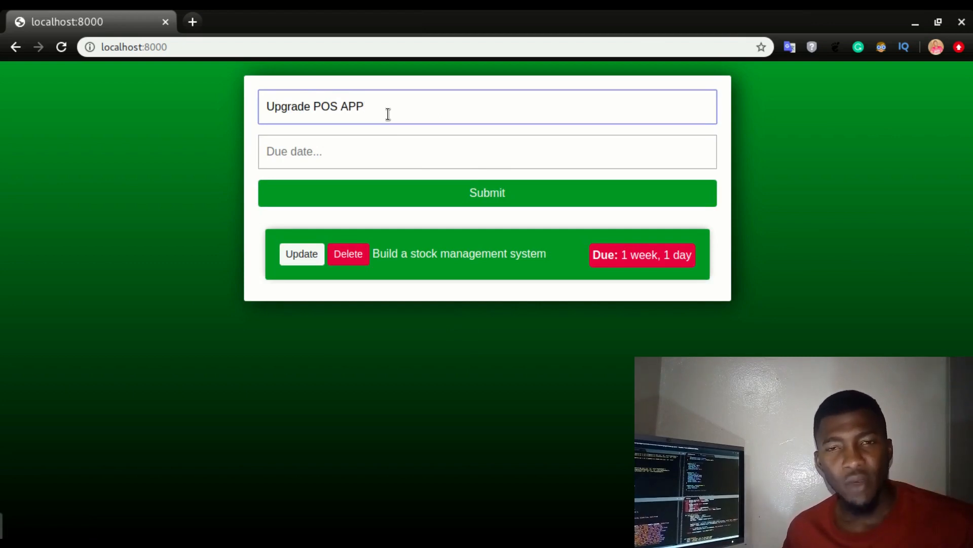
Add the 'Upgrade POS APP' task due August 26, 2020
click(384, 151)
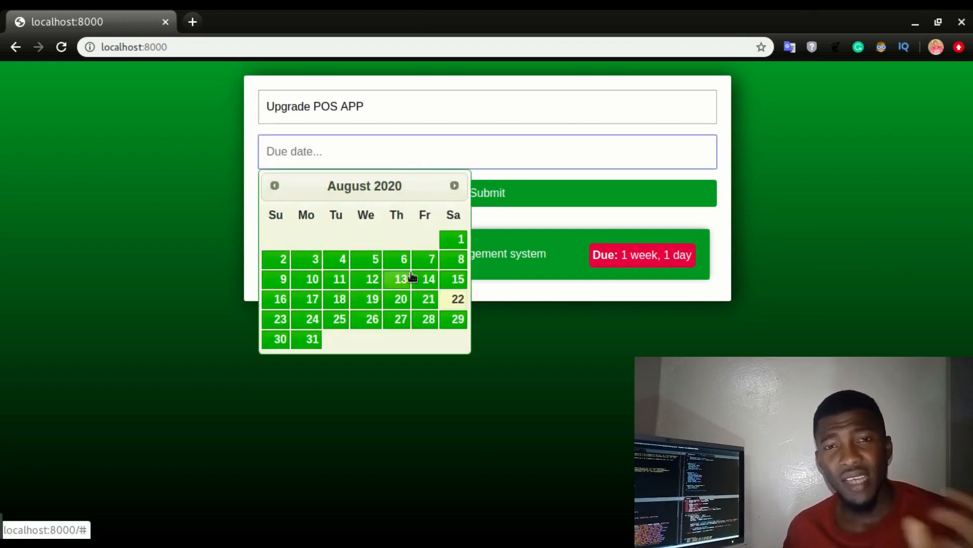
click(373, 319)
click(400, 197)
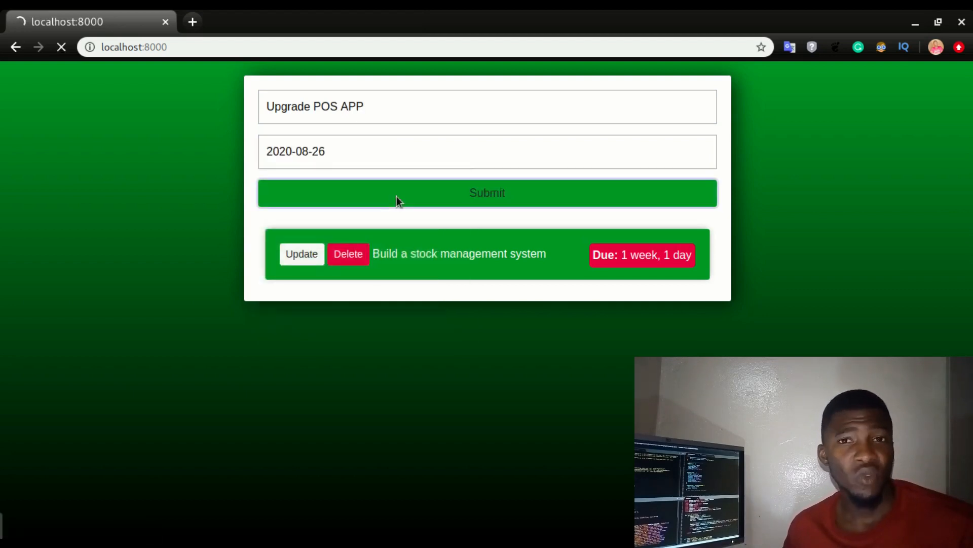
click(411, 109)
text(some)
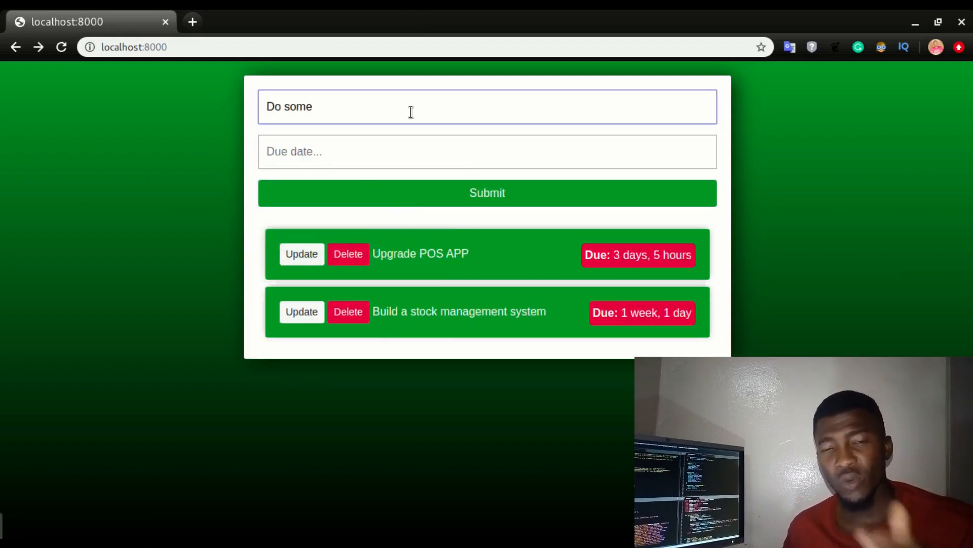
text( bug fix)
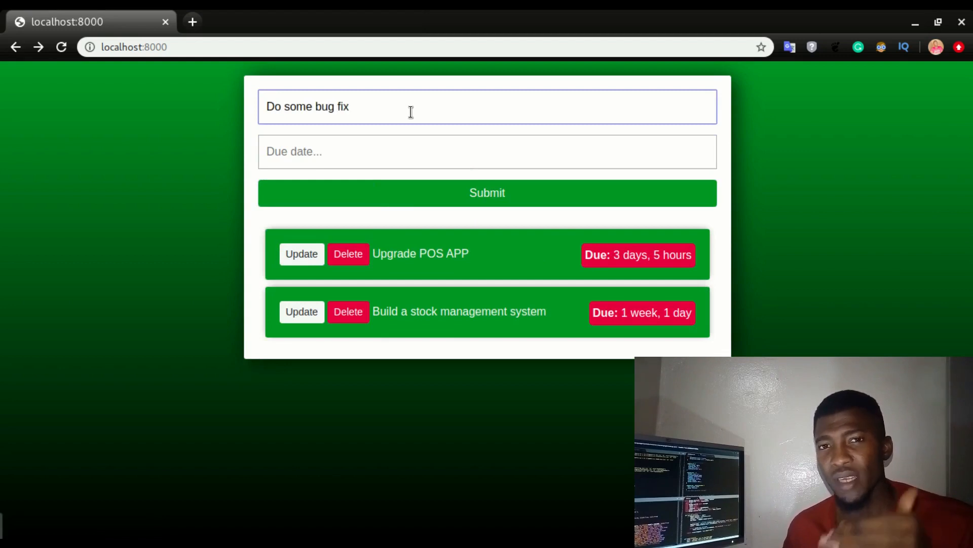
text(es to LMS)
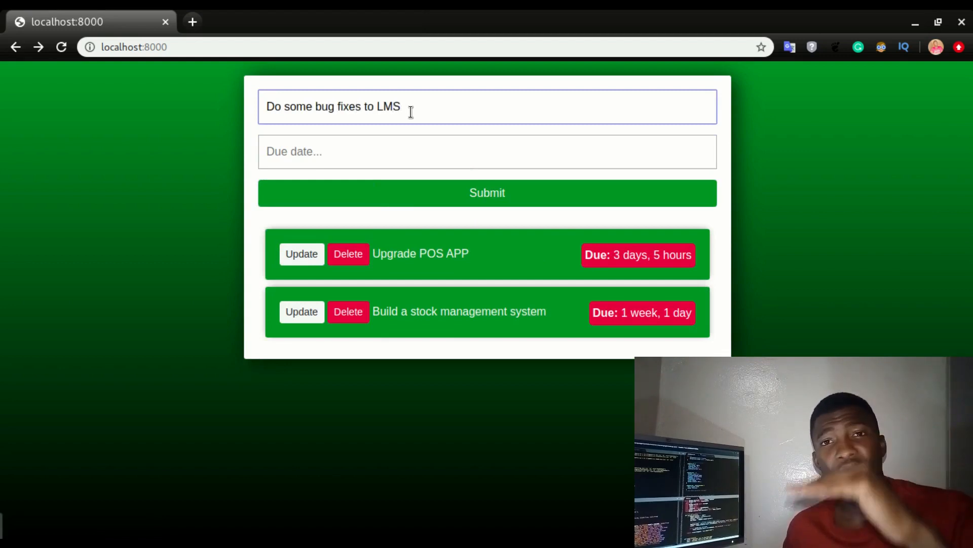
Add the 'Do some bug fixes to LMS' task due August 23, 2020
key(Tab)
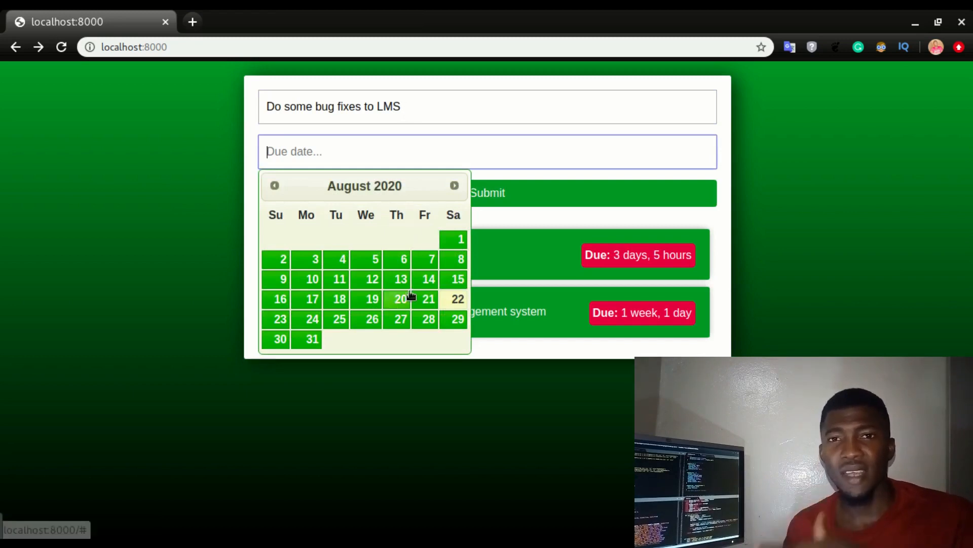
click(280, 321)
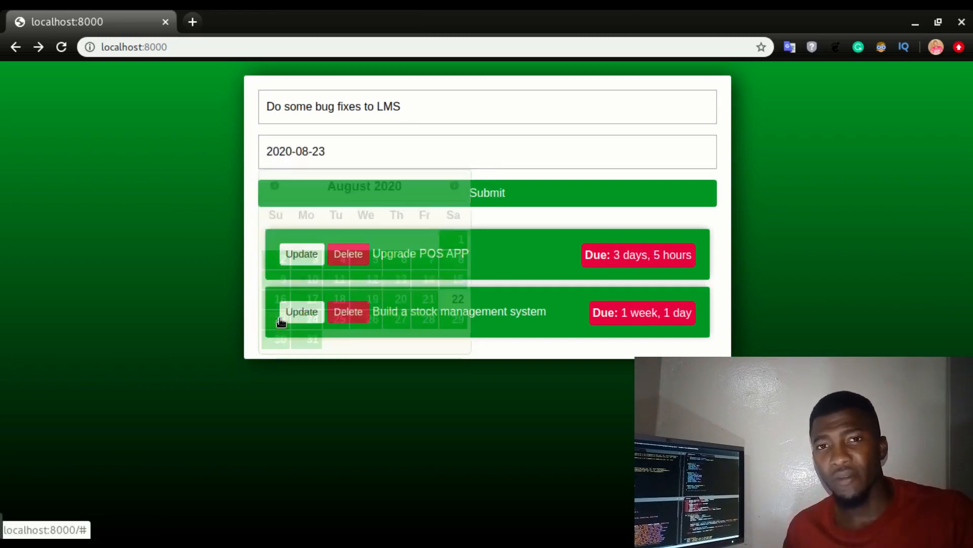
click(465, 197)
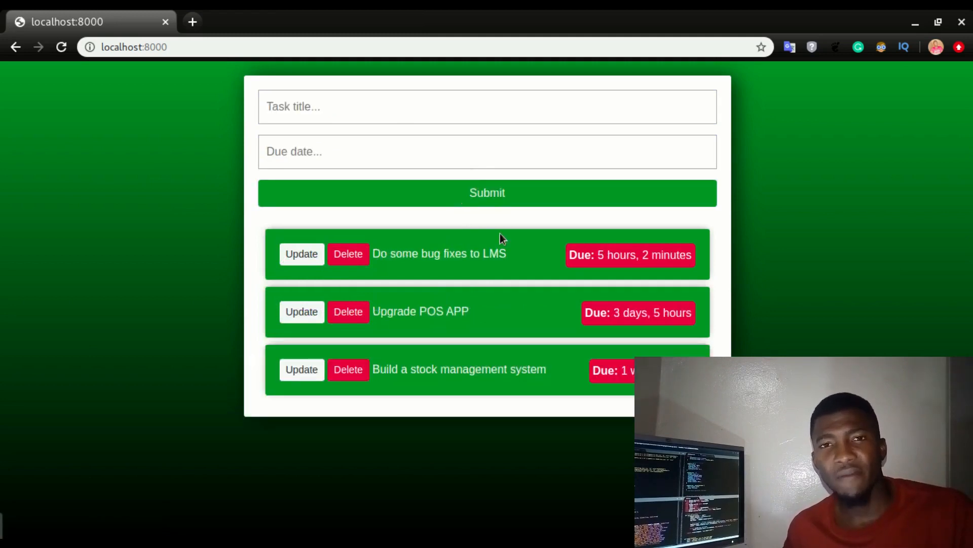
Mark the LMS bug-fix task as complete via its update form
click(299, 256)
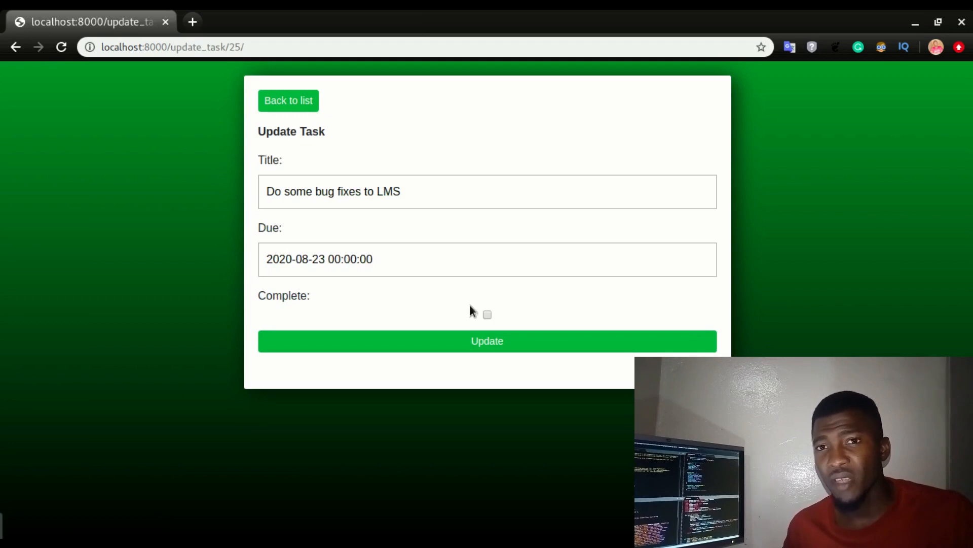
click(495, 342)
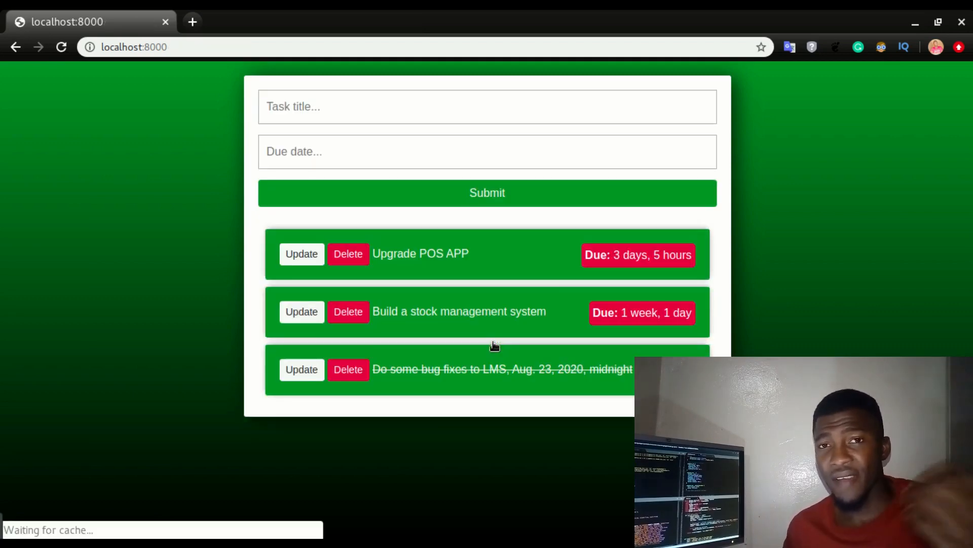
Delete the stock management system task, backing out once then confirming Yes Delete
click(348, 311)
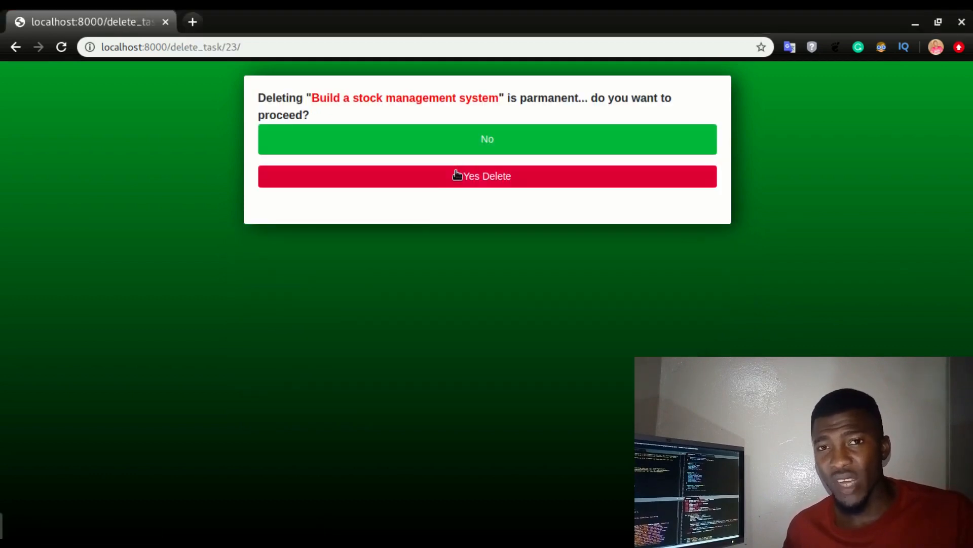
click(471, 141)
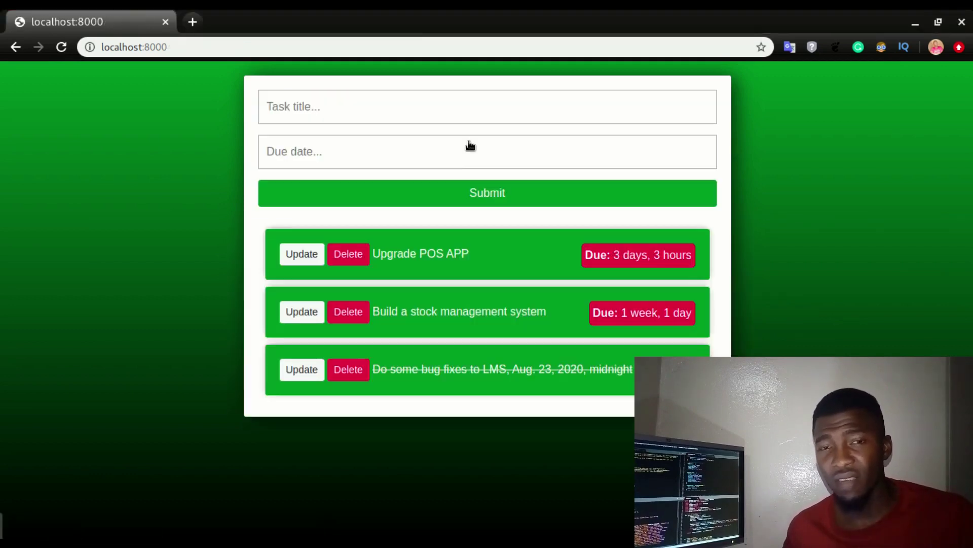
click(348, 311)
click(471, 177)
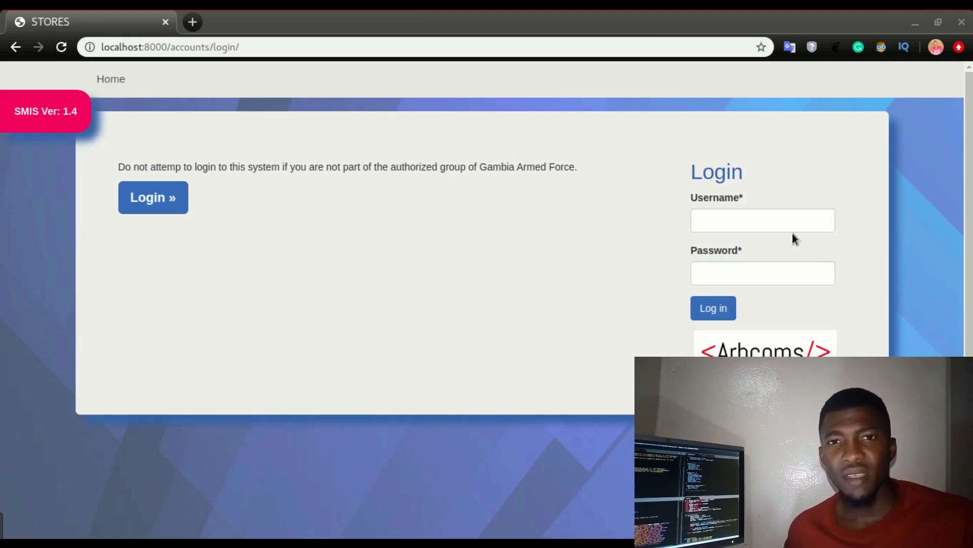
Log in to the stock management system and show the Items in Store table
click(797, 219)
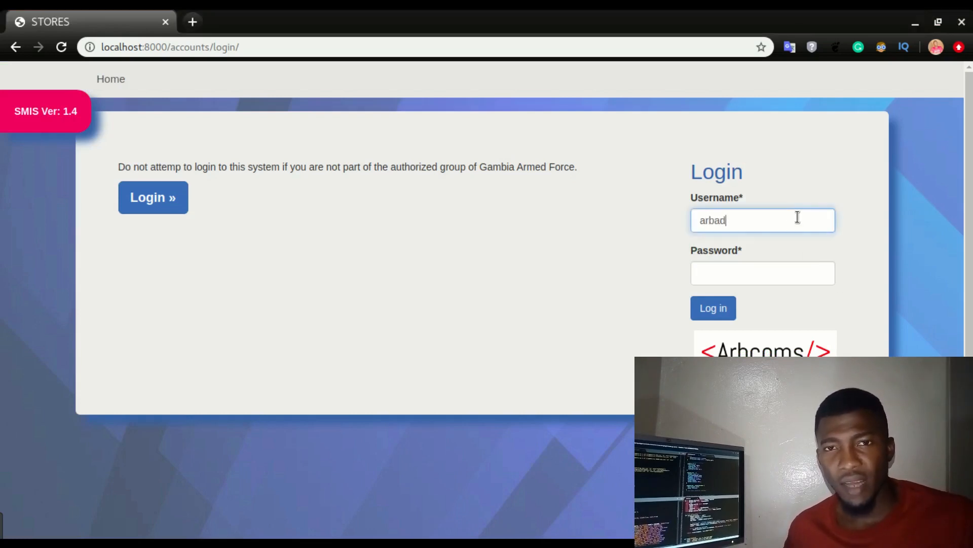
key(Tab)
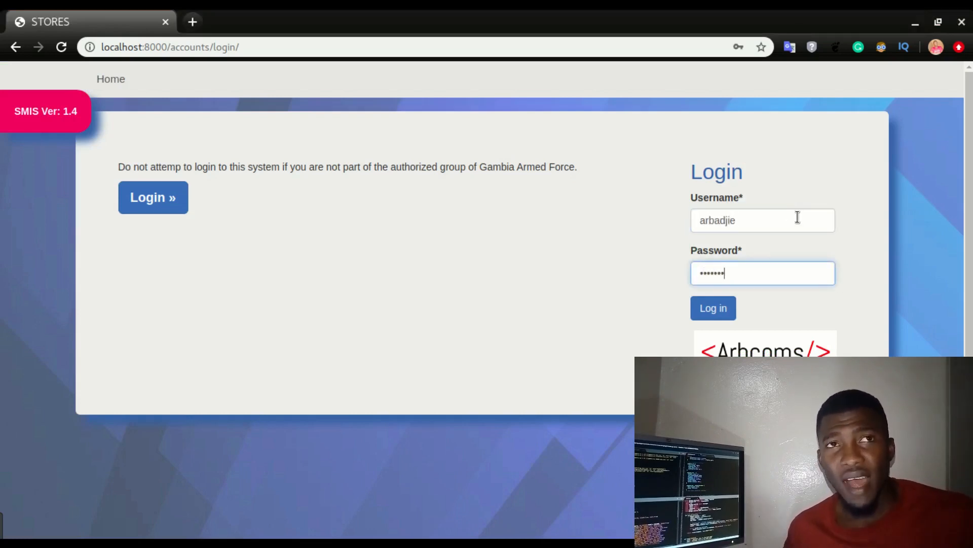
key(Return)
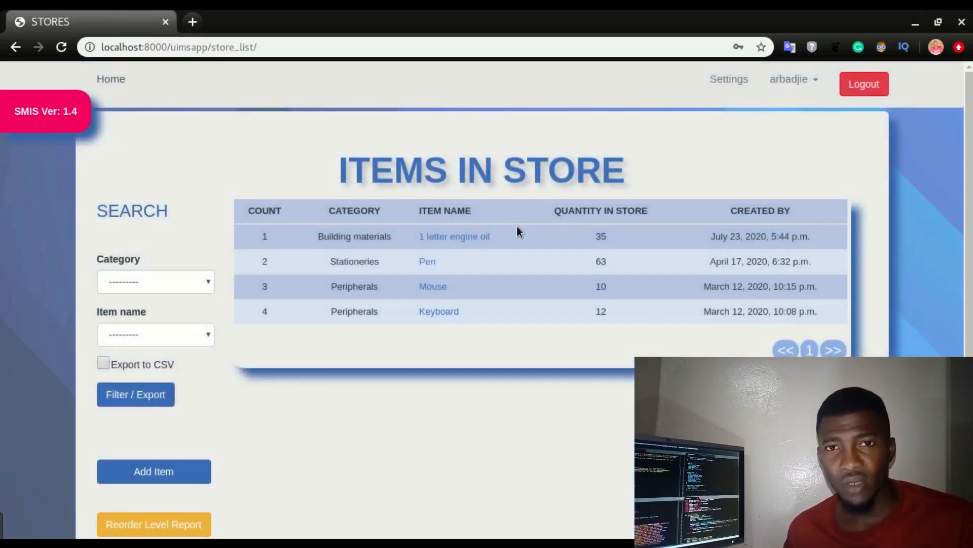
click(371, 431)
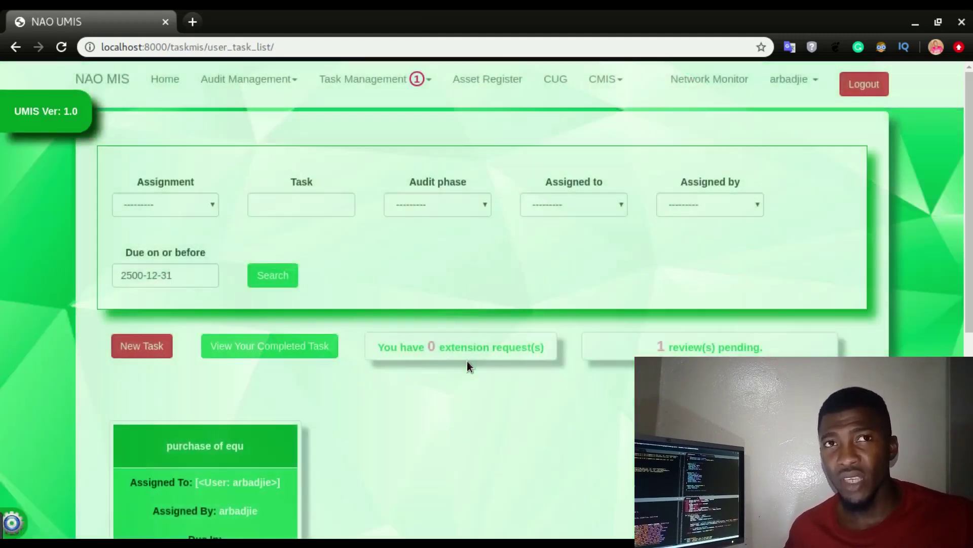
scroll(468, 361, down, 5)
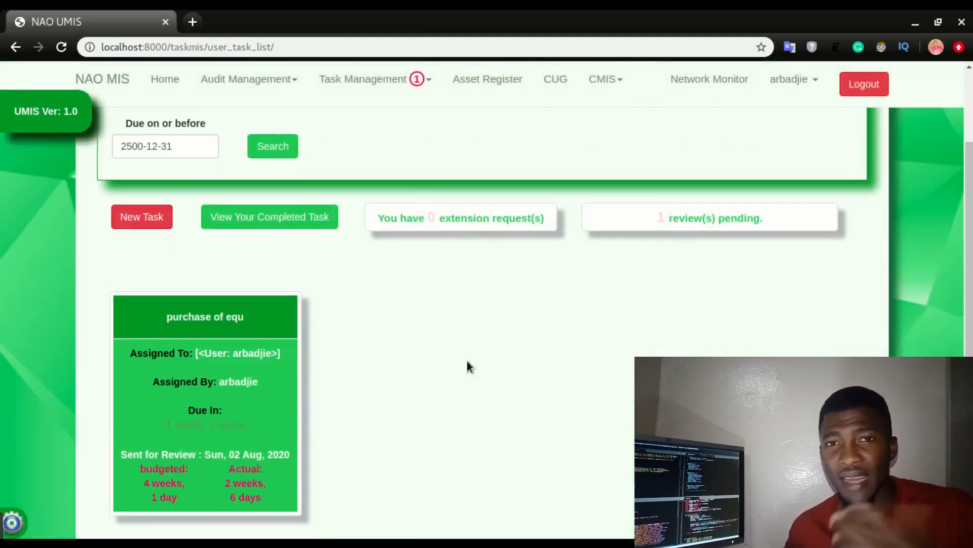
scroll(467, 361, down, 5)
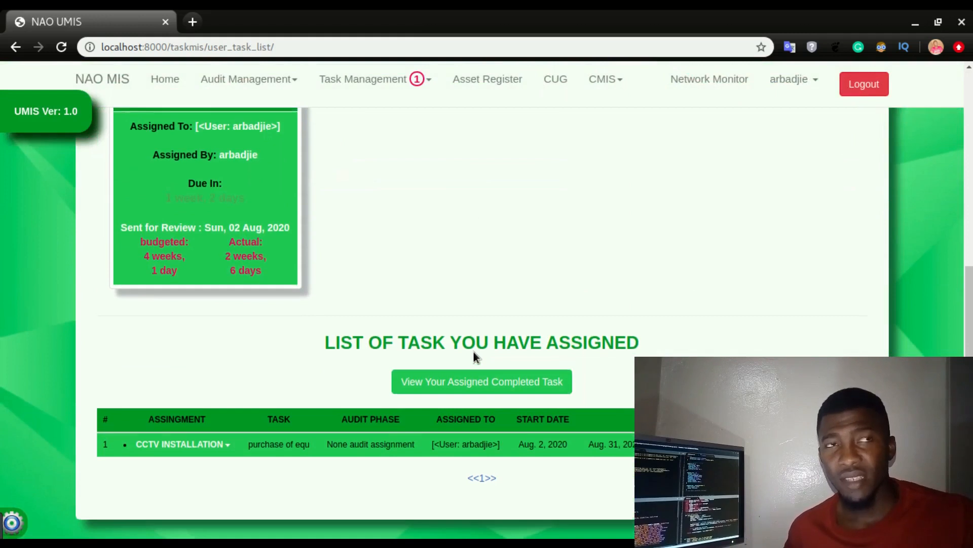
scroll(473, 351, up, 5)
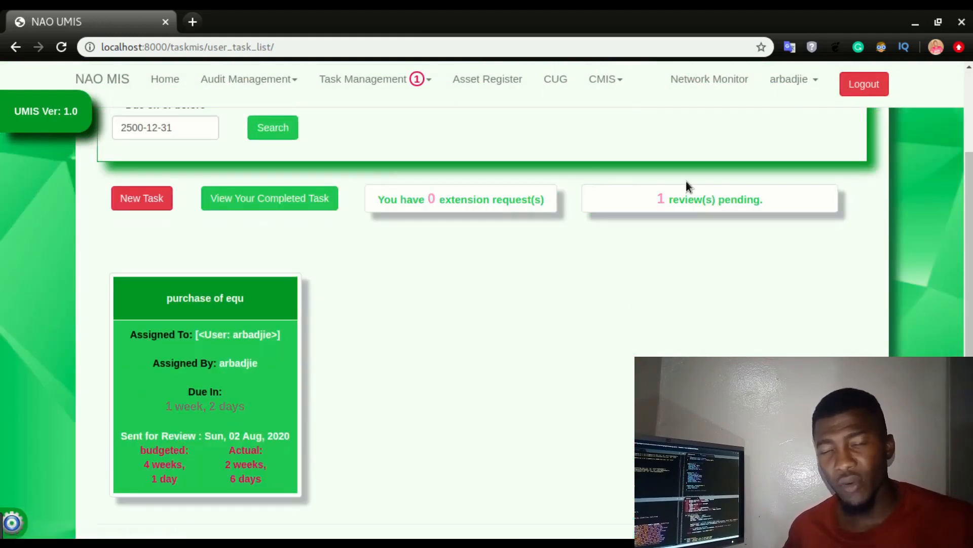
Browse the pending-review tasks and extension requests lists, returning to the task list each time
click(697, 198)
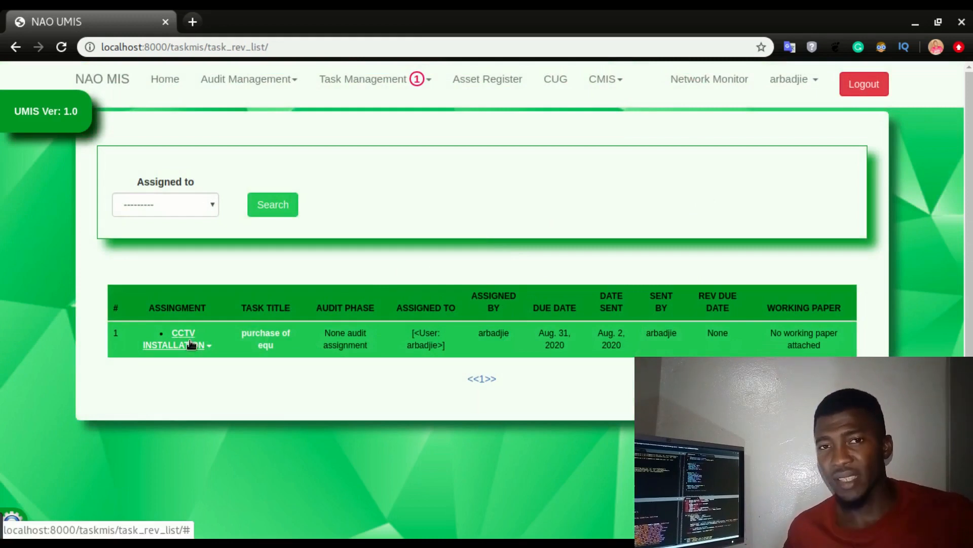
click(190, 344)
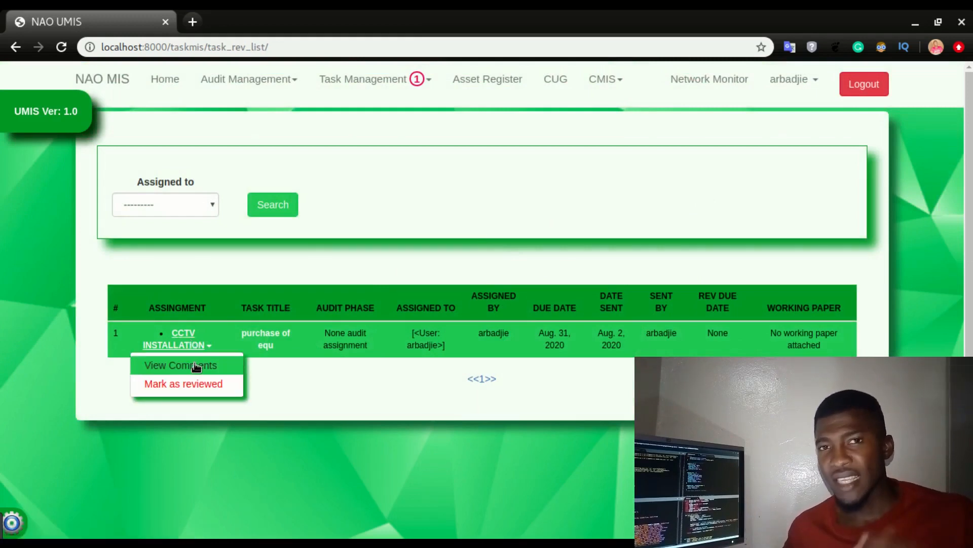
click(17, 47)
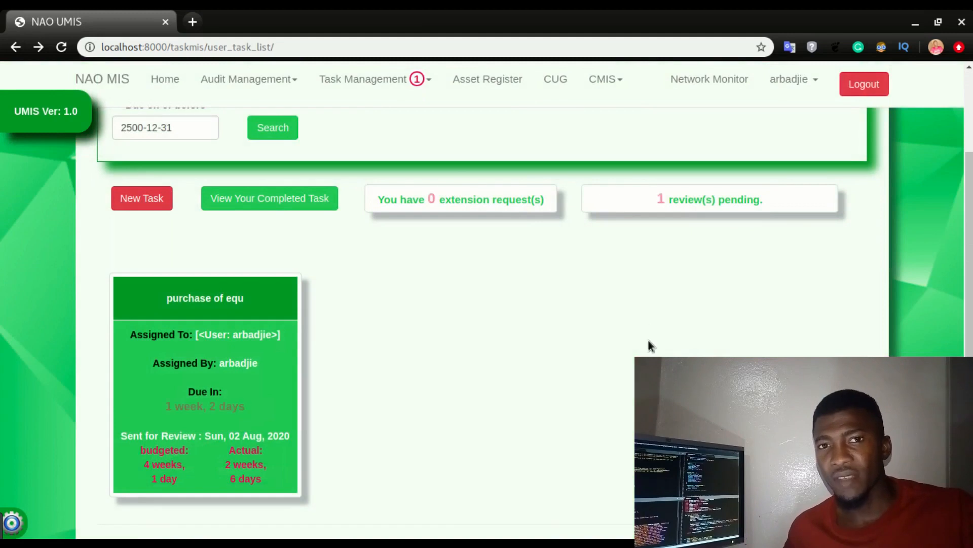
click(449, 199)
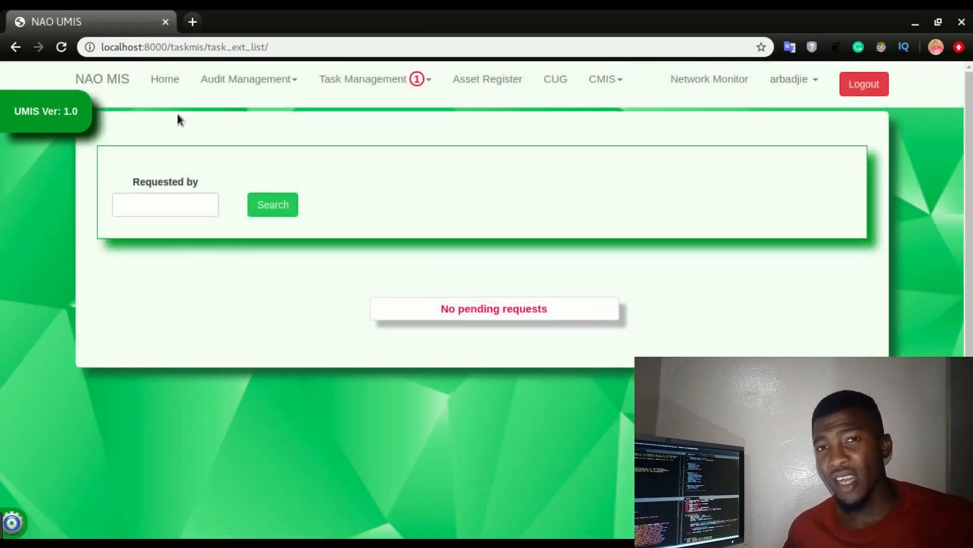
click(16, 47)
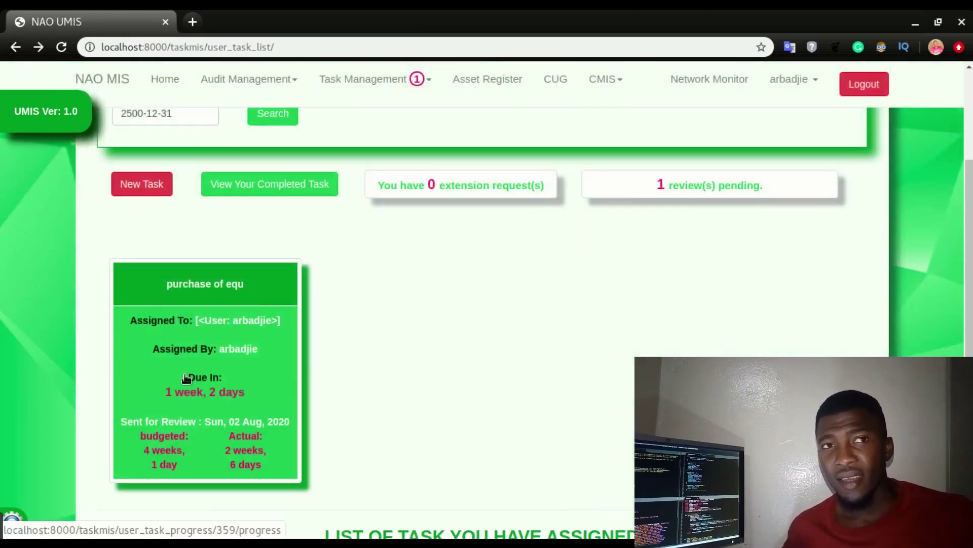
Open the CCTV INSTALLATION progress form, keep First Level Review and begin a comment
click(186, 374)
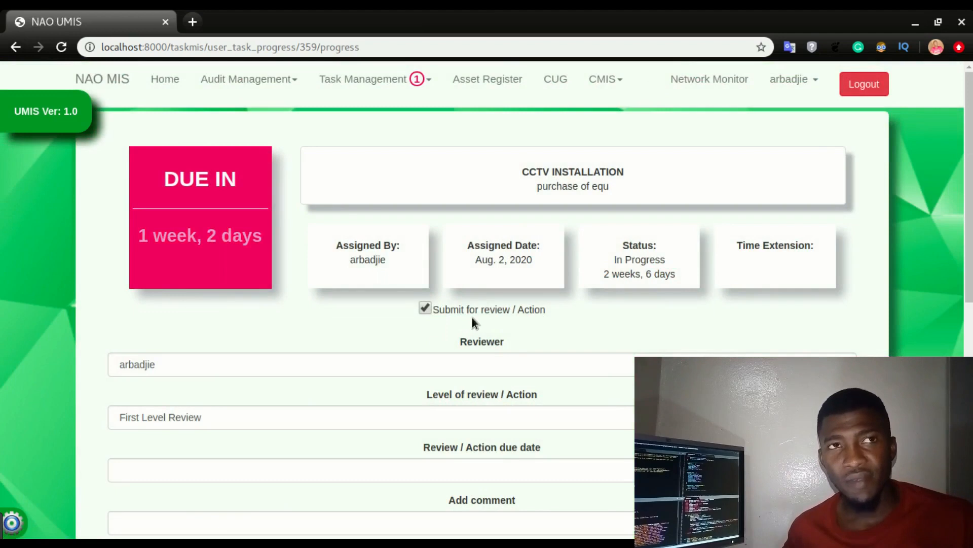
scroll(472, 317, down, 1)
click(492, 347)
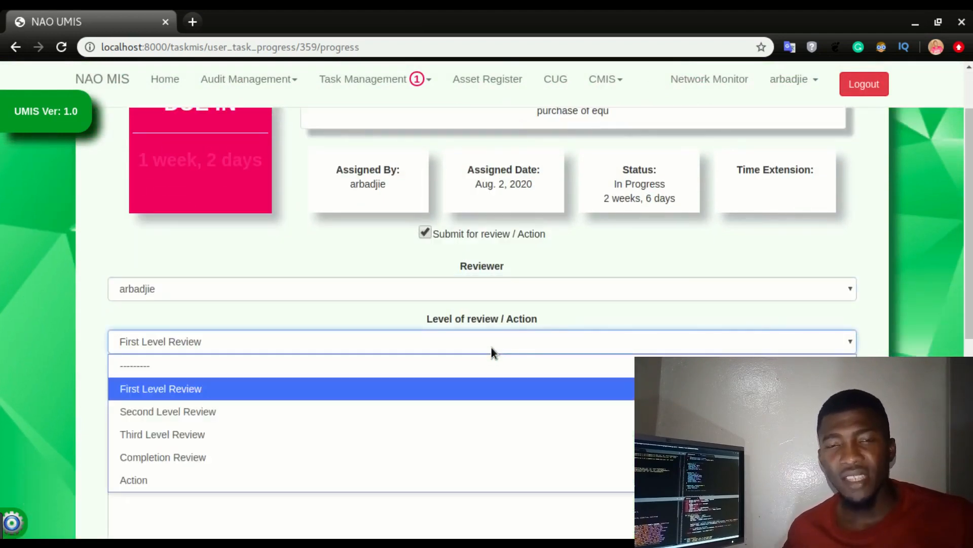
click(460, 384)
scroll(460, 384, down, 3)
click(378, 224)
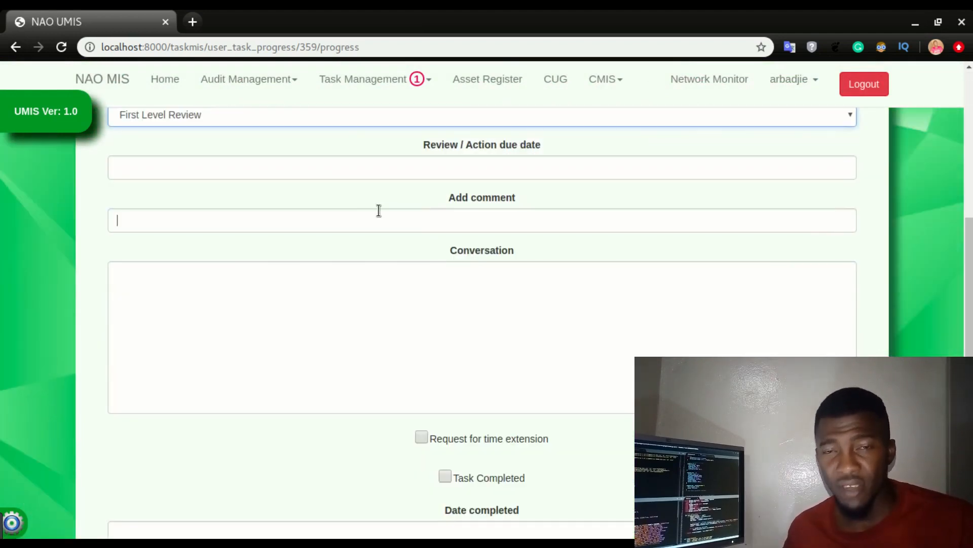
scroll(511, 201, up, 1)
scroll(442, 198, down, 1)
scroll(337, 278, down, 3)
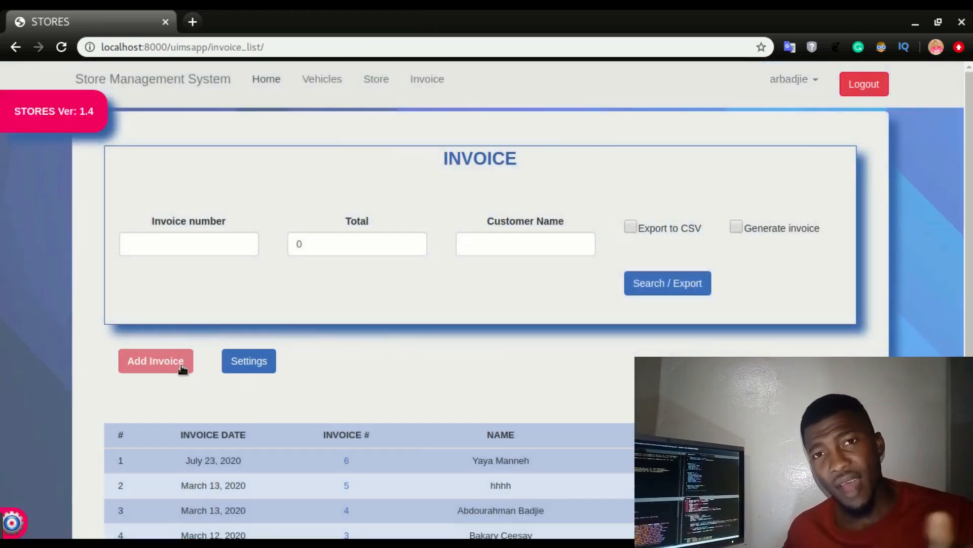
click(159, 362)
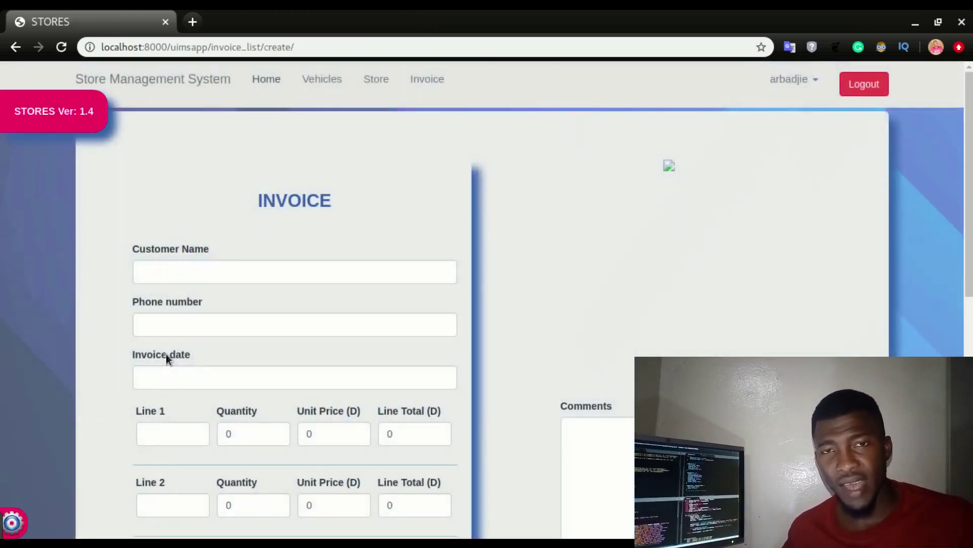
click(197, 271)
text(Malang Sanneh)
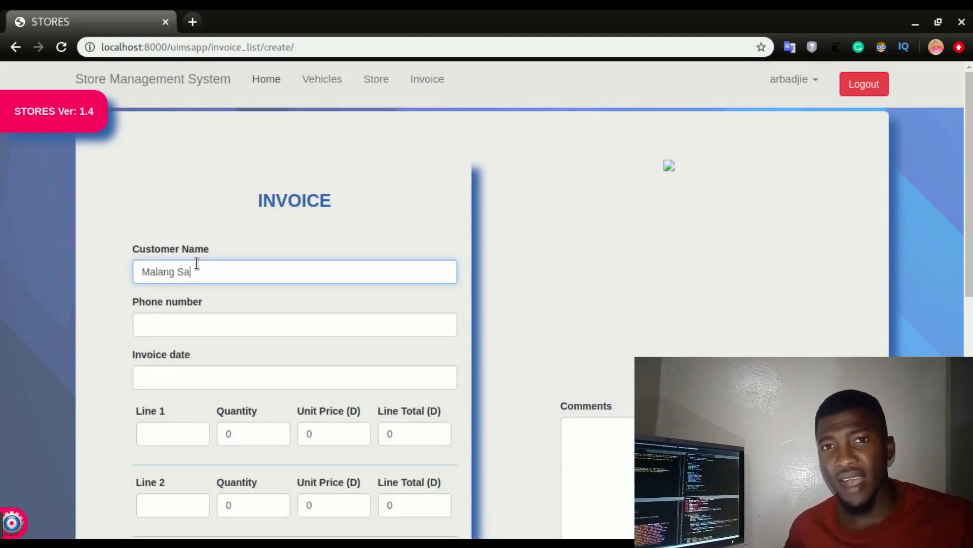
key(Tab)
text(3377283)
click(294, 376)
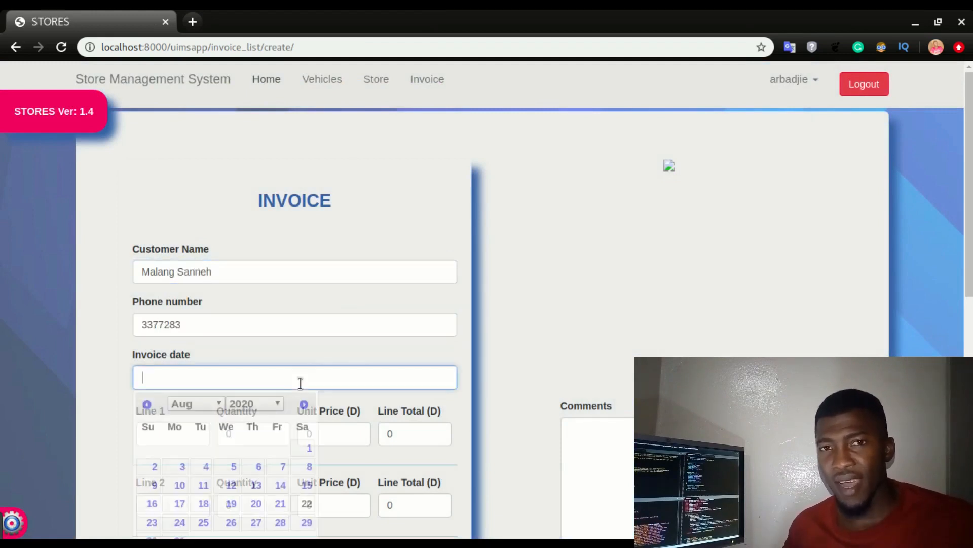
click(309, 507)
scroll(323, 304, down, 2)
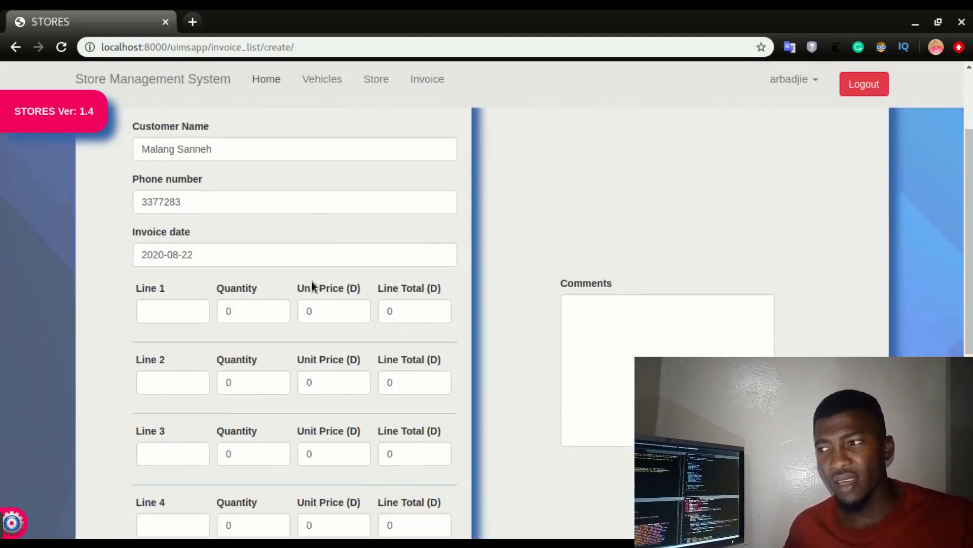
Enter the System Config and Laptop Maintenance item lines totalling 4000
click(172, 281)
text(System Con)
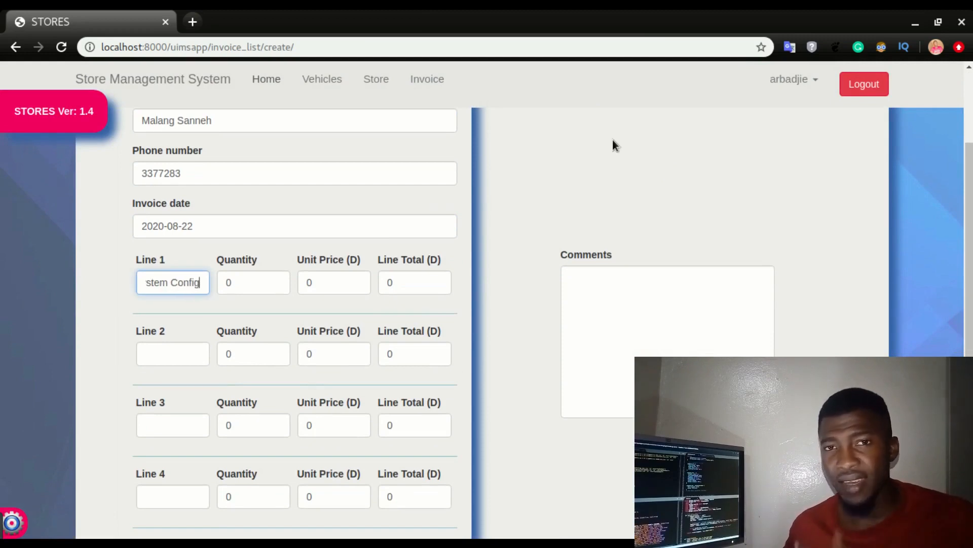
key(Tab)
text(1)
key(Tab)
text(1500)
click(172, 353)
text(Laptop Main	5)
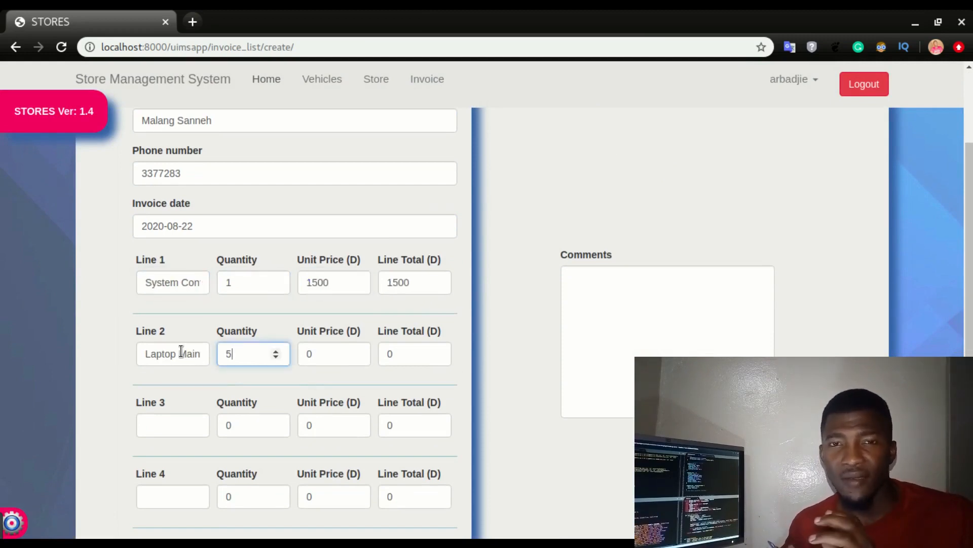
key(Tab)
text(500)
key(Tab)
scroll(439, 268, down, 2)
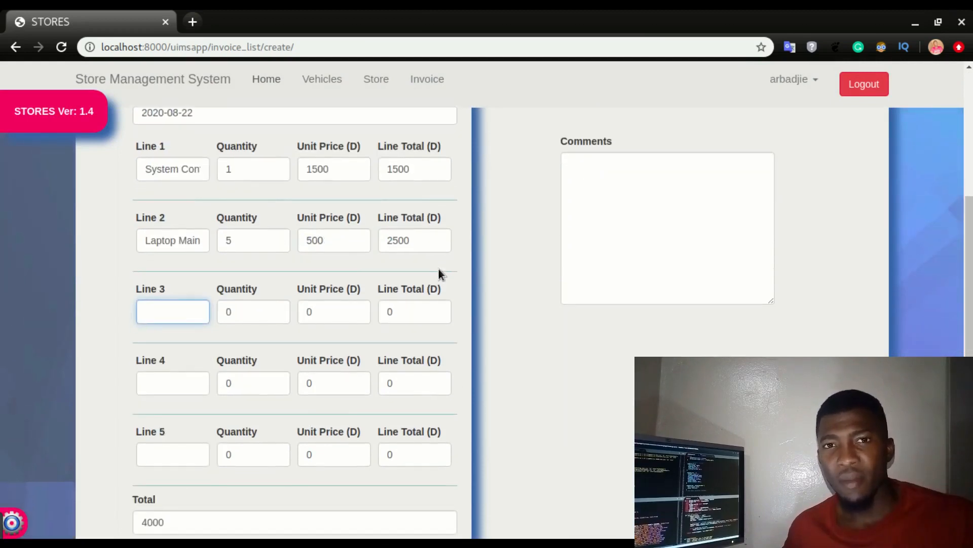
scroll(439, 268, down, 2)
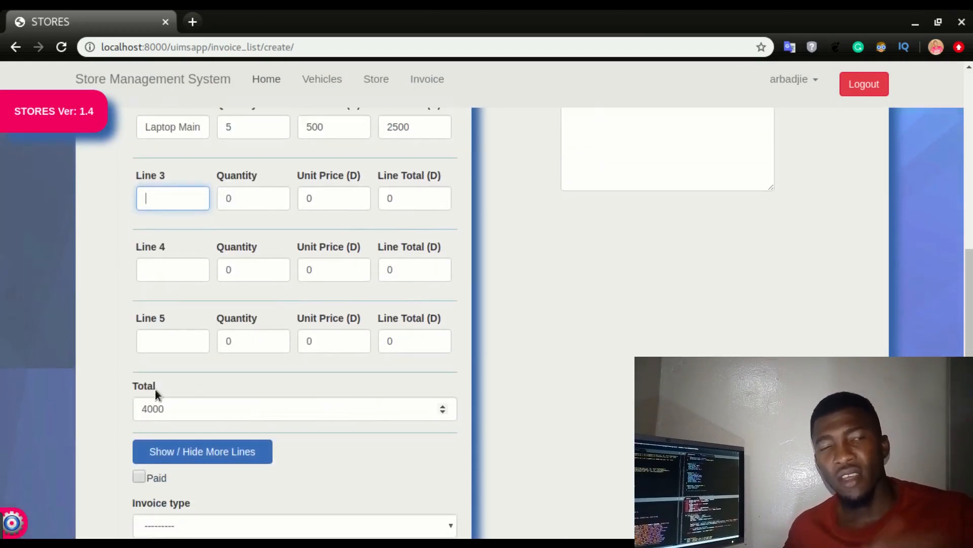
scroll(165, 370, down, 2)
Set the invoice type to Proforma Invoice and save it
click(182, 409)
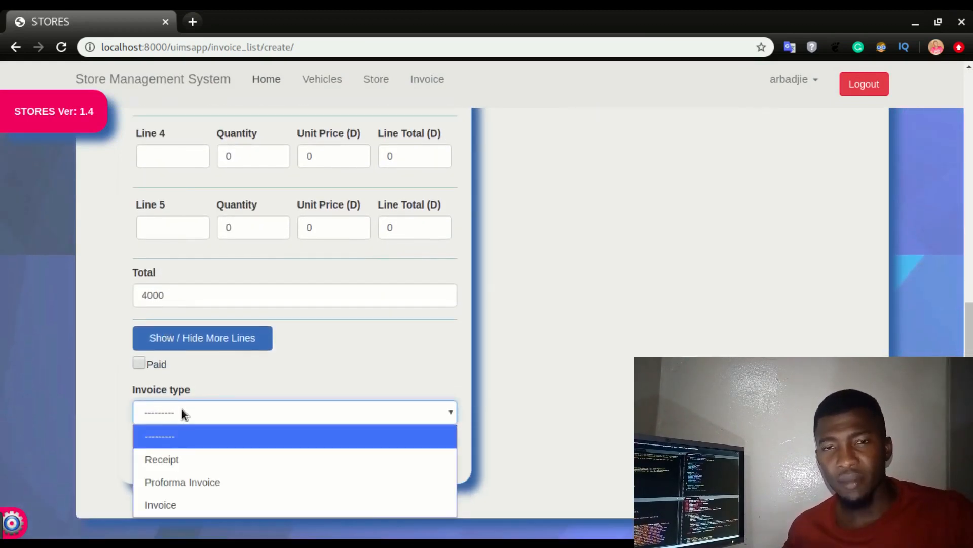
click(186, 481)
click(155, 447)
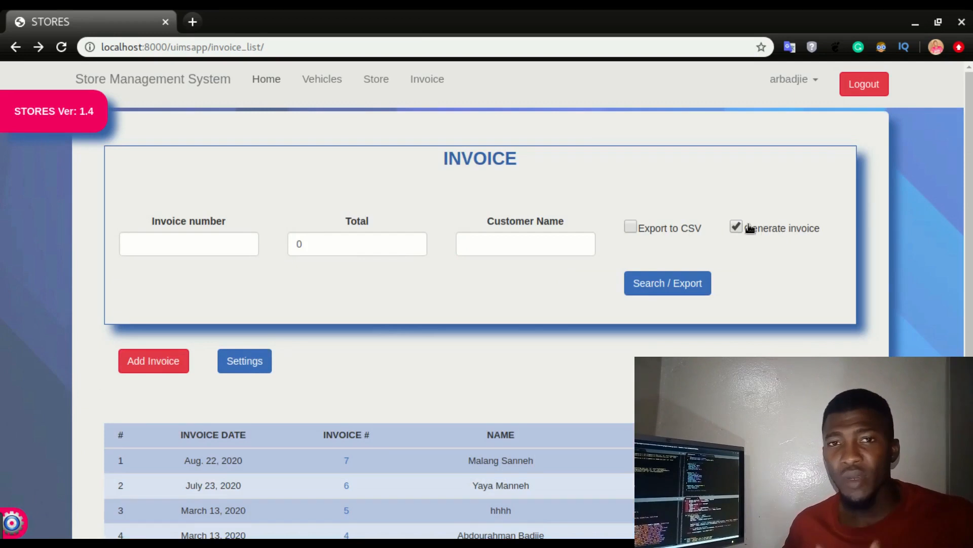
click(668, 283)
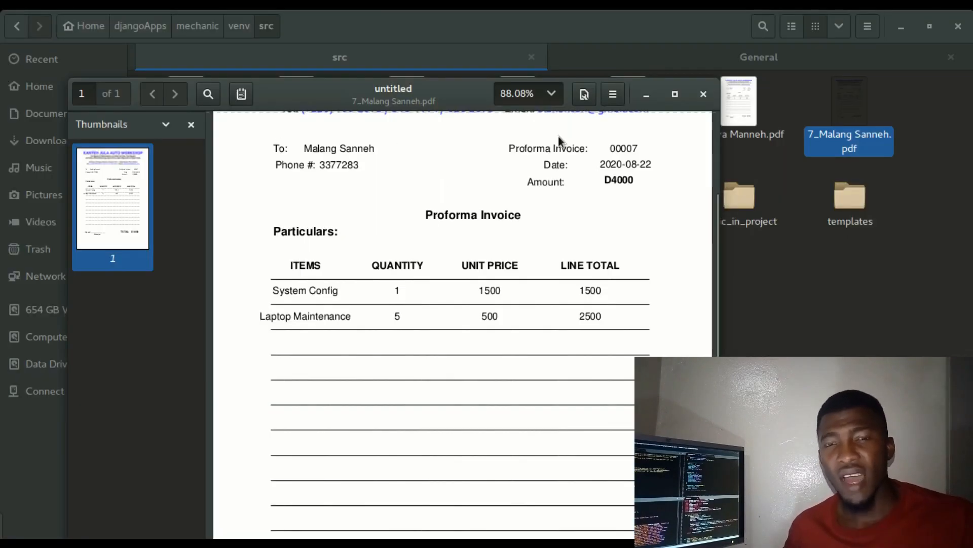
scroll(675, 240, down, 3)
scroll(676, 240, down, 2)
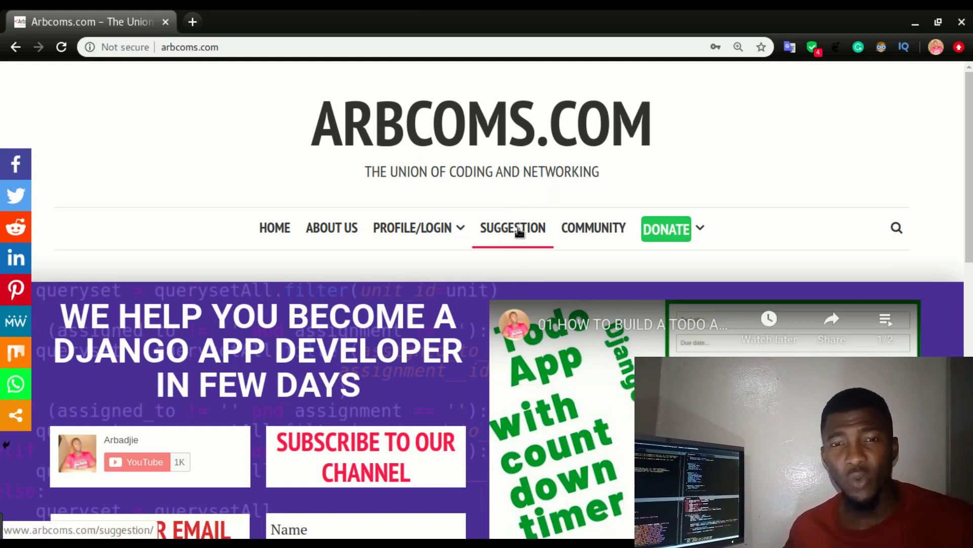
click(519, 230)
scroll(525, 318, down, 3)
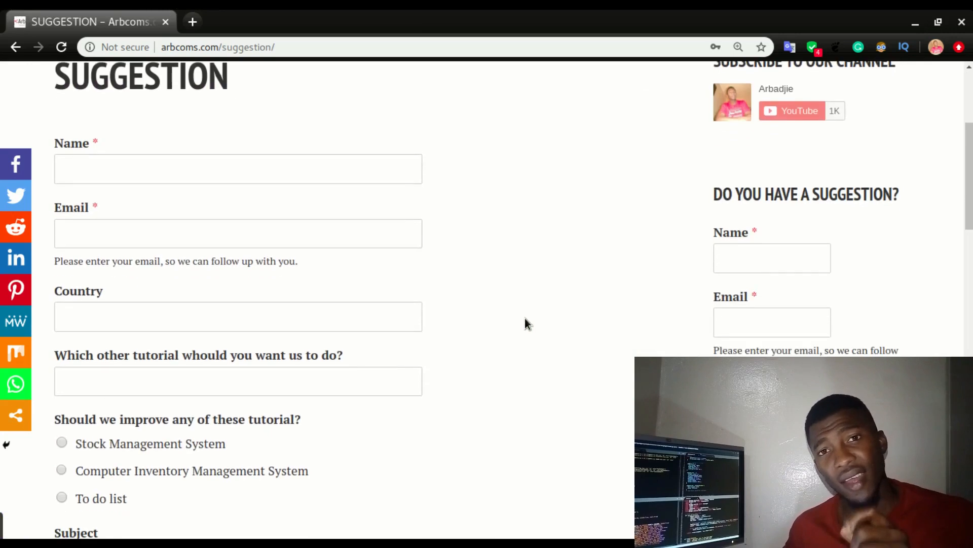
scroll(525, 318, down, 1)
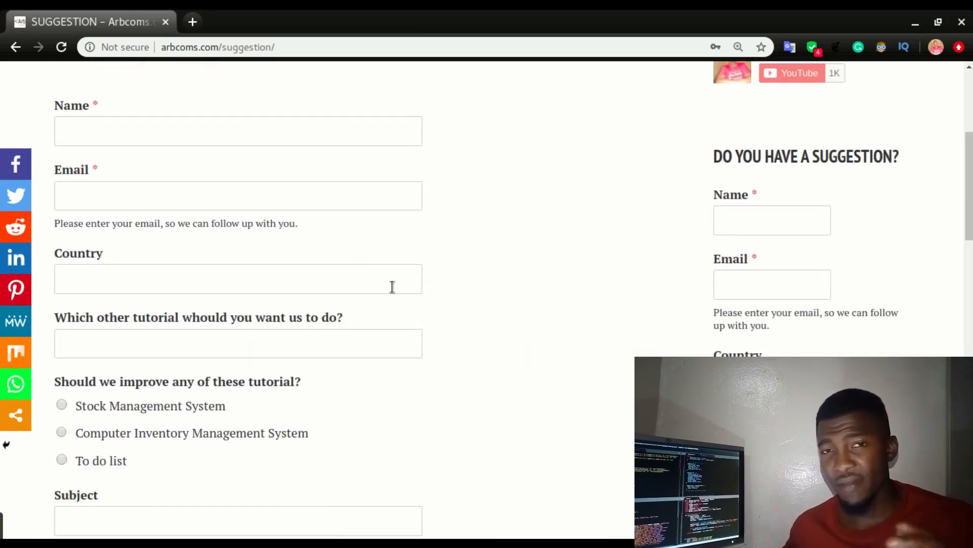
scroll(126, 202, down, 3)
scroll(127, 208, down, 1)
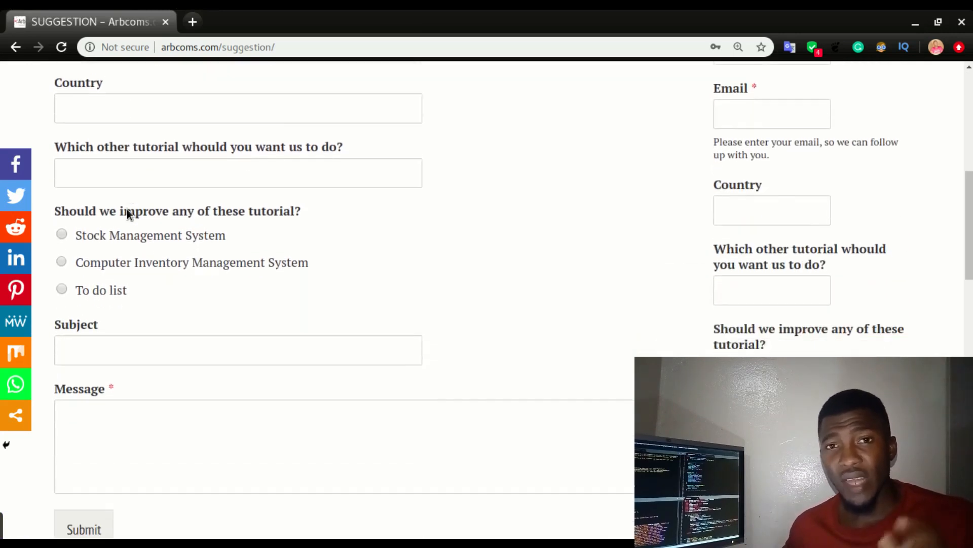